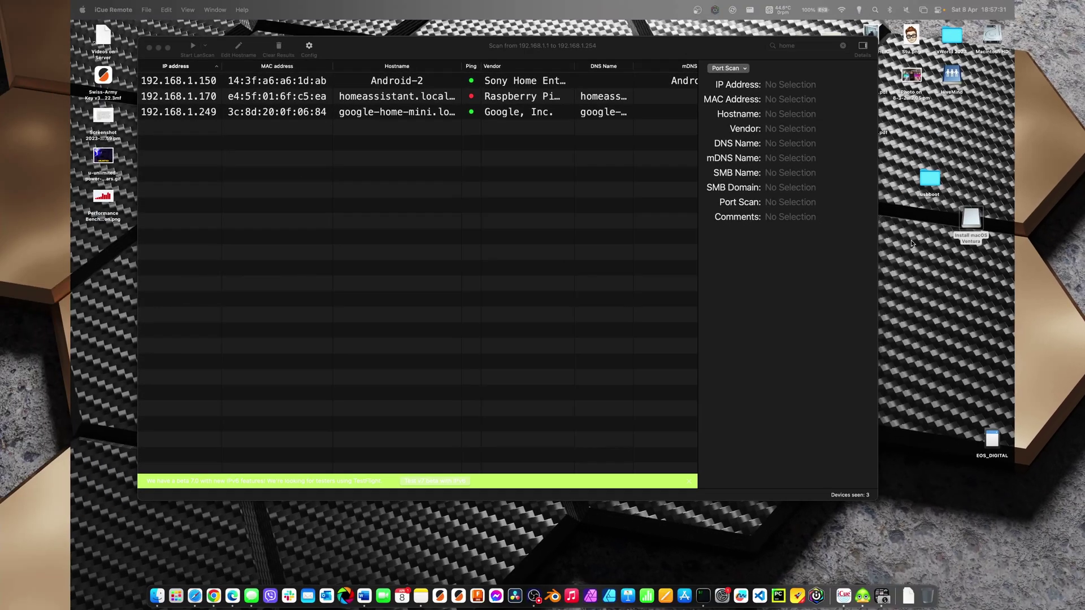
Launch Raspberry Pi Imager from Spotlight search
{"action": "key", "text": "super+space"}
{"action": "type", "text": "ra"}
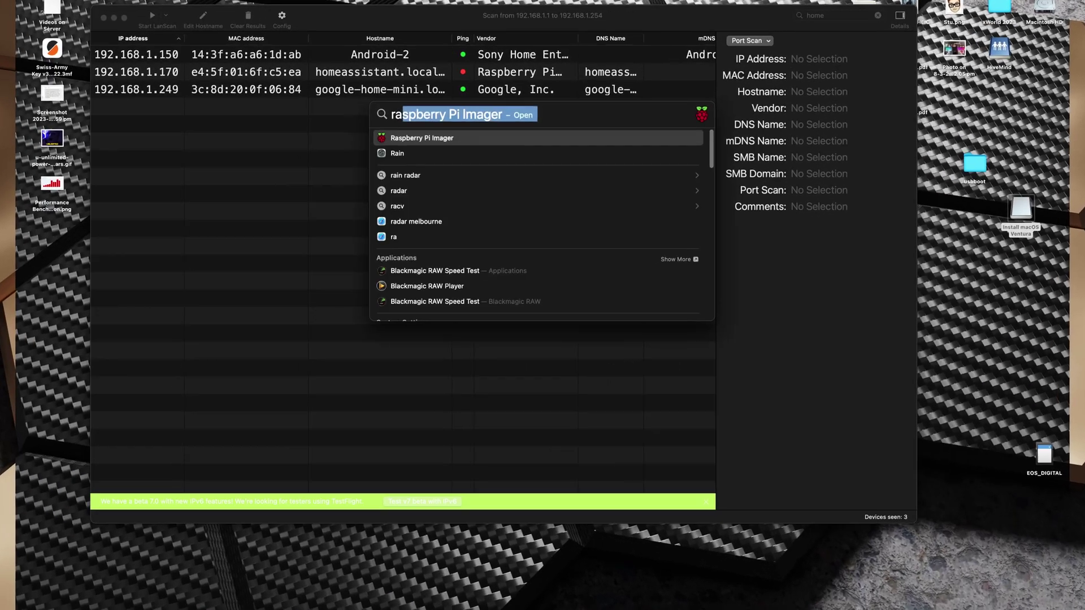
{"action": "key", "text": "Return"}
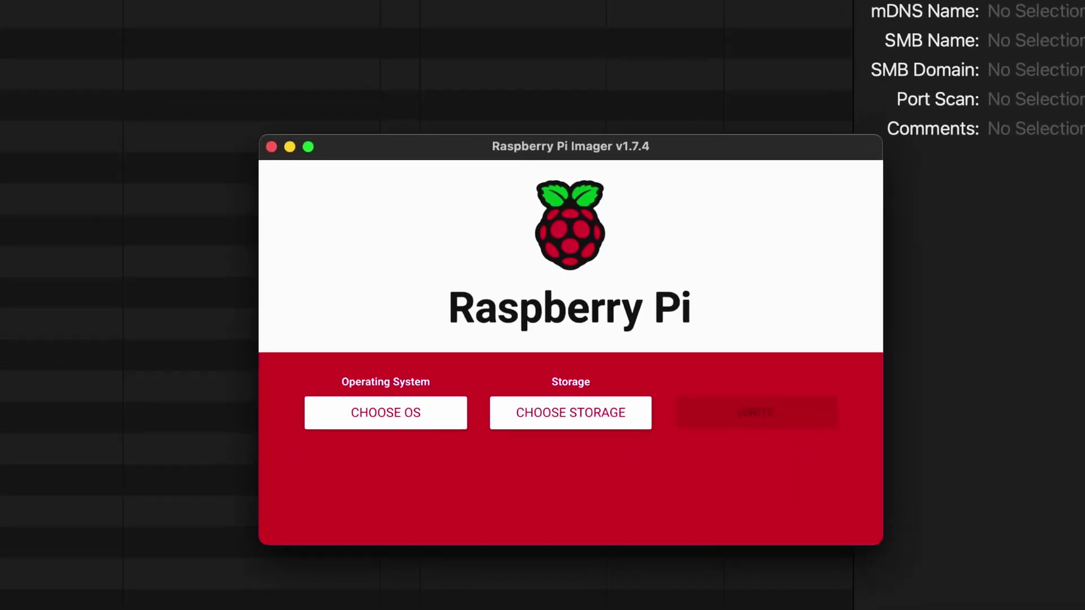
Choose Other specific-purpose OS > Home assistants > Home Assistant OS Installer for Yellow as the OS
{"action": "left_click", "coordinate": [426, 410]}
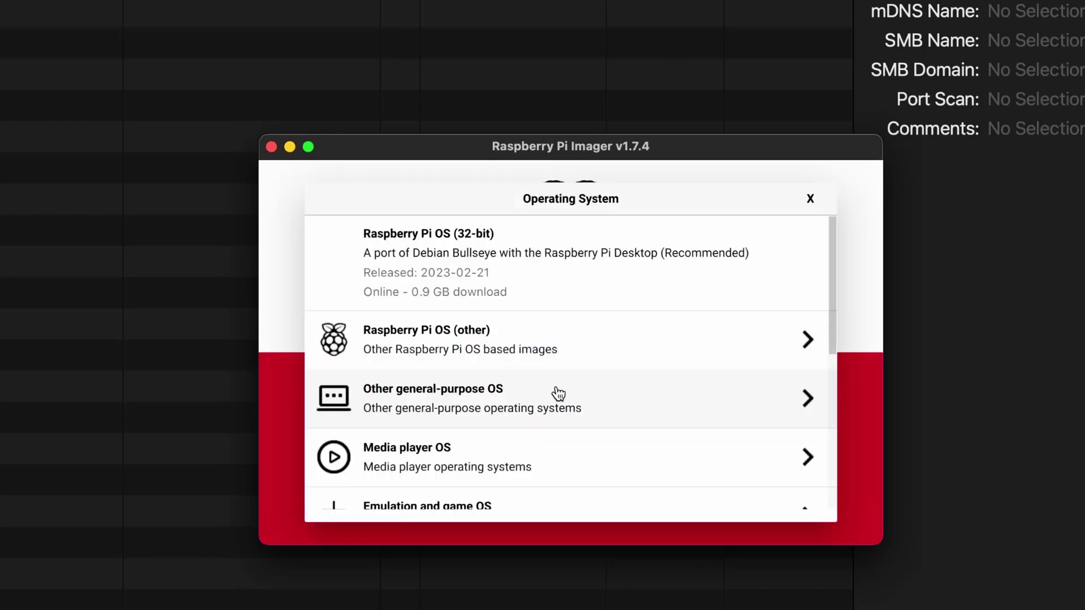
{"action": "left_click_drag", "start_coordinate": [830, 280], "coordinate": [825, 389]}
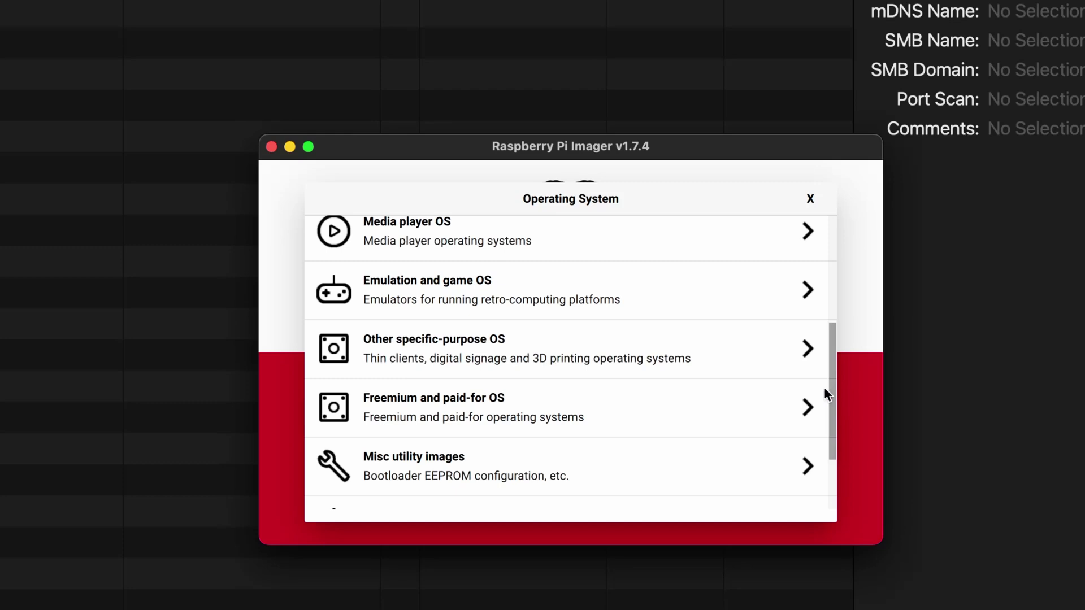
{"action": "left_click", "coordinate": [497, 355]}
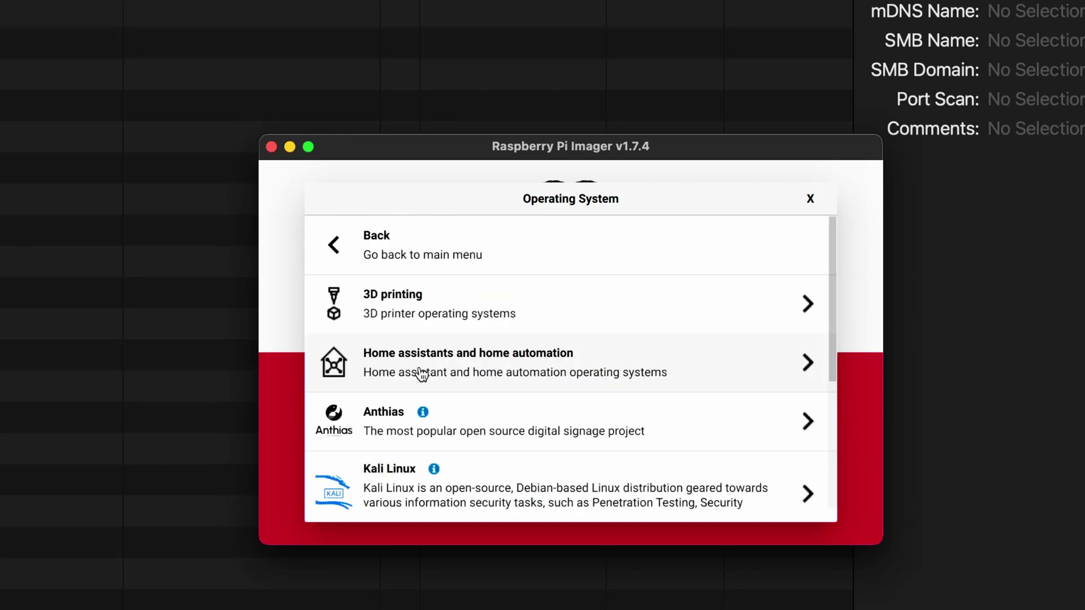
{"action": "left_click", "coordinate": [424, 371]}
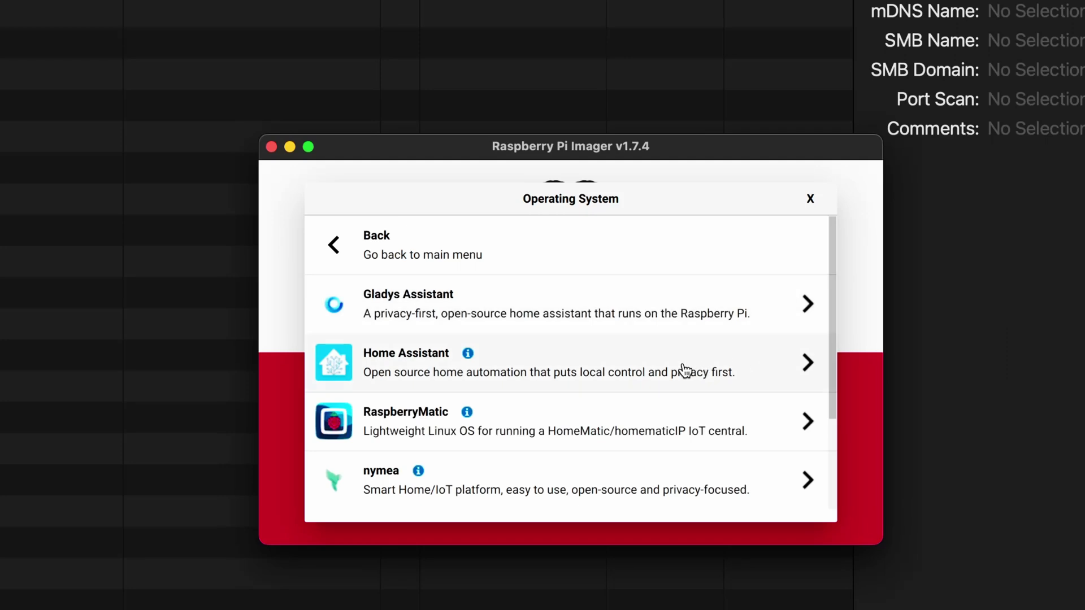
{"action": "left_click", "coordinate": [423, 355]}
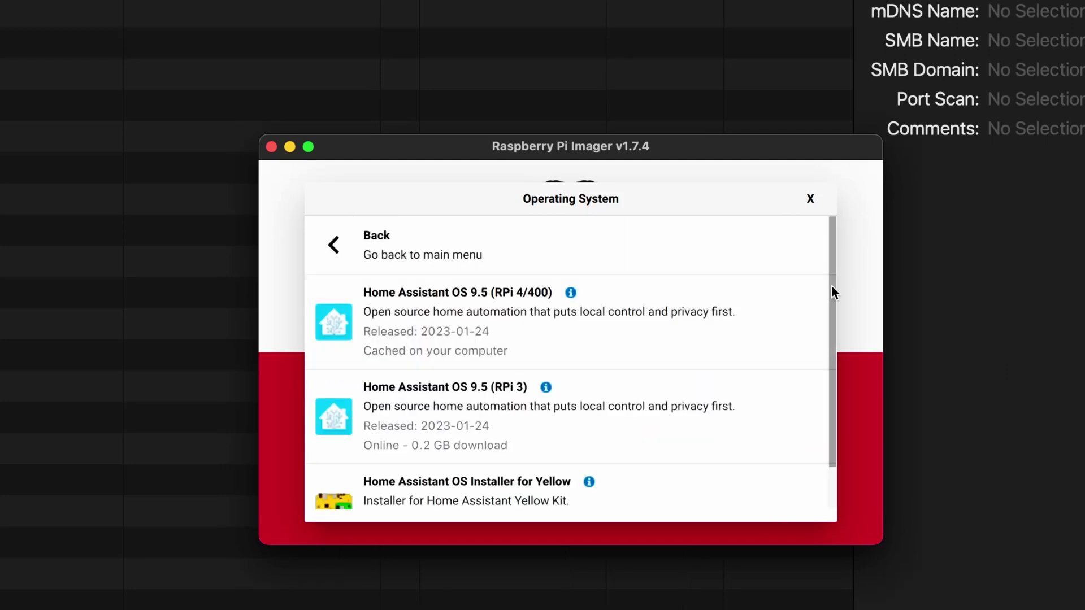
{"action": "left_click_drag", "start_coordinate": [832, 285], "coordinate": [843, 341]}
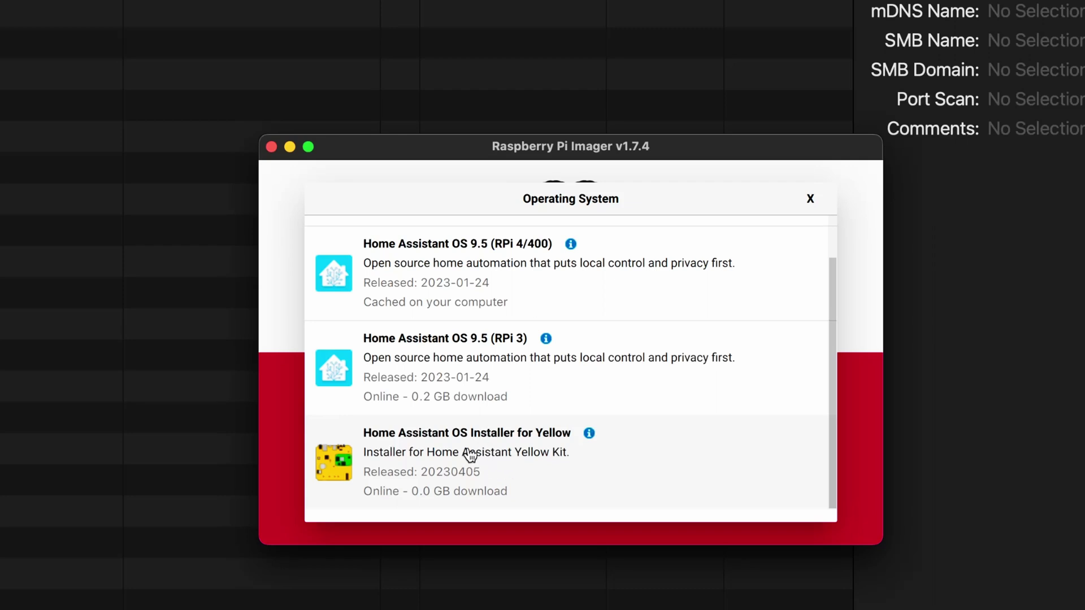
{"action": "left_click", "coordinate": [522, 469]}
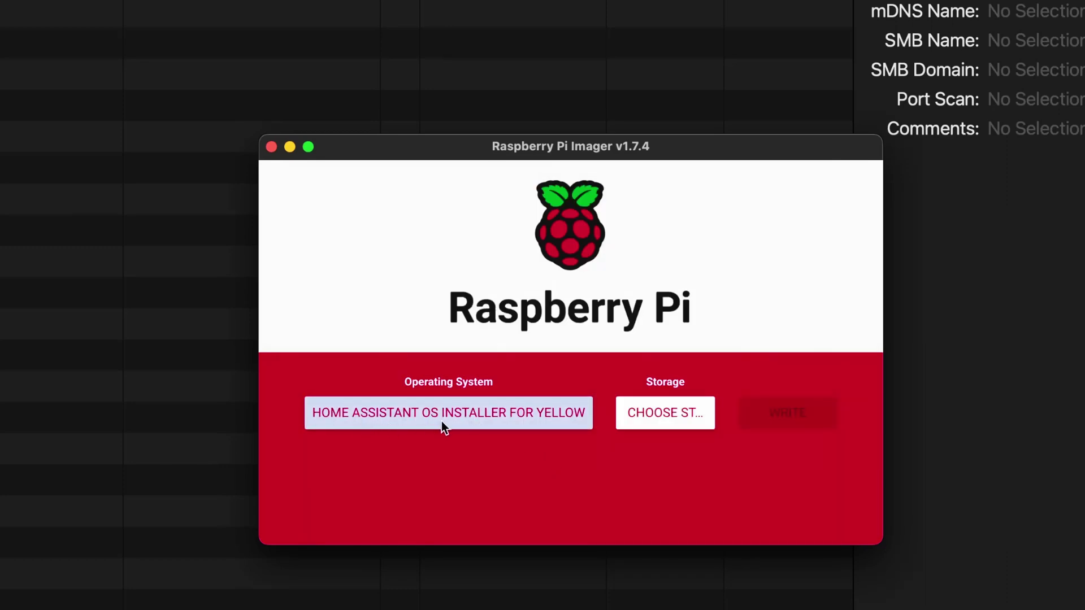
Write the Yellow installer to the SanDisk USB drive, authorising with the macOS account password
{"action": "left_click", "coordinate": [655, 415]}
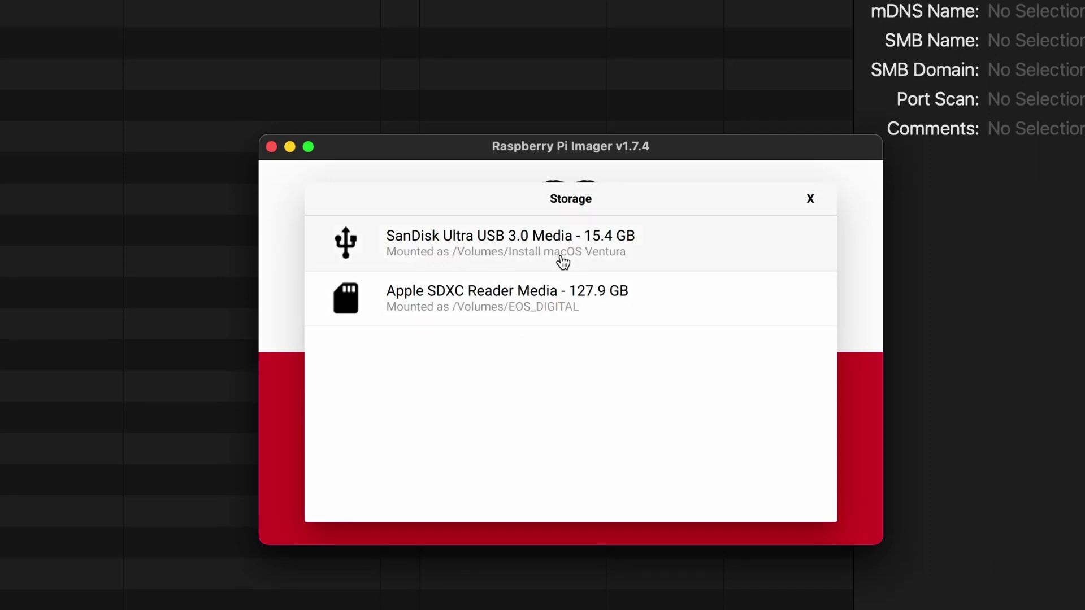
{"action": "left_click", "coordinate": [537, 260]}
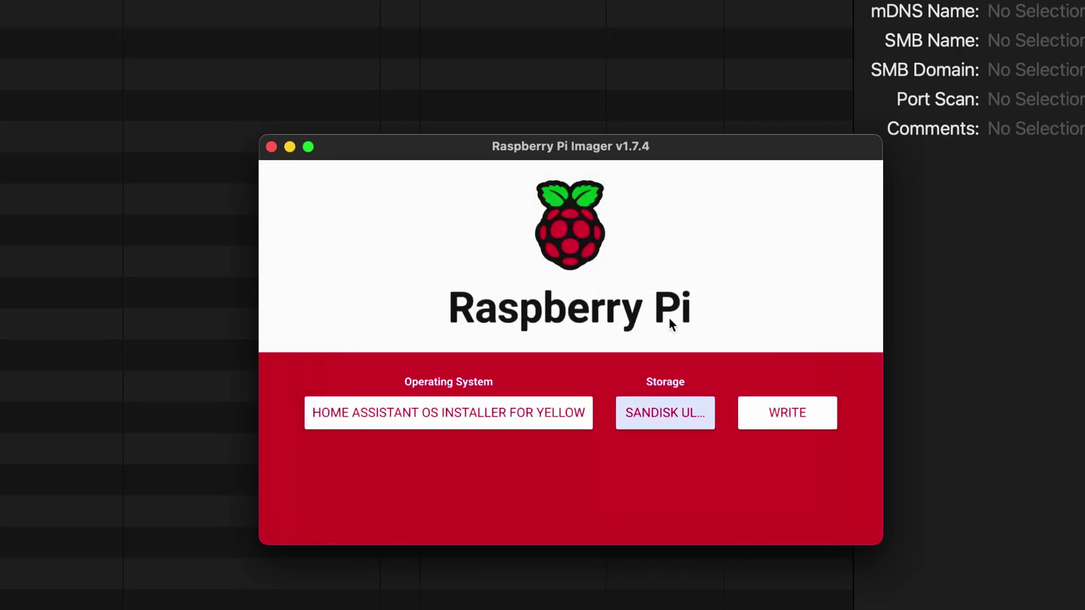
{"action": "left_click", "coordinate": [777, 425]}
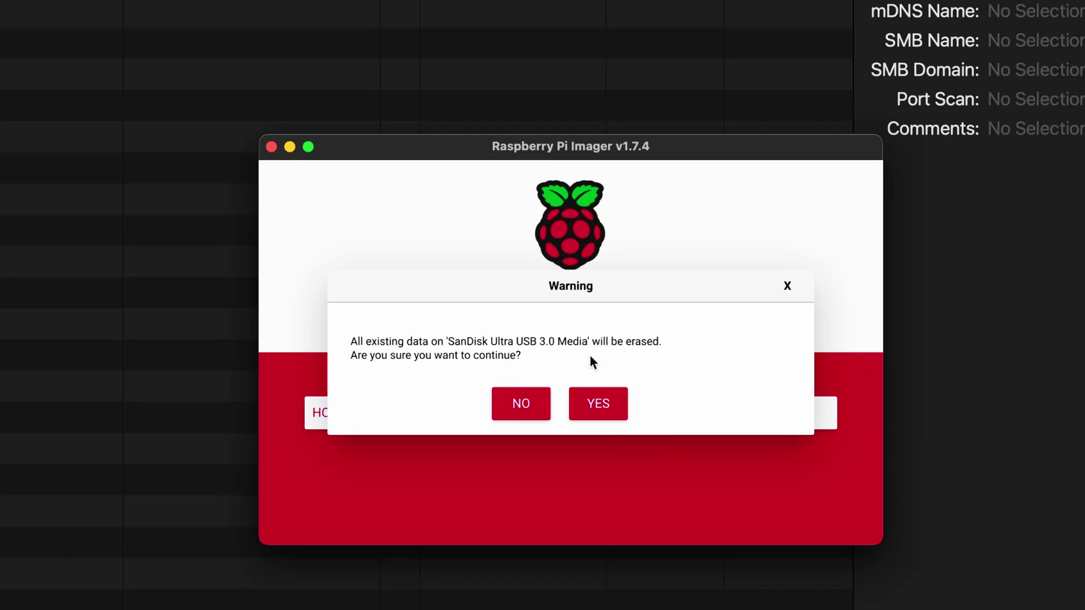
{"action": "left_click", "coordinate": [610, 398]}
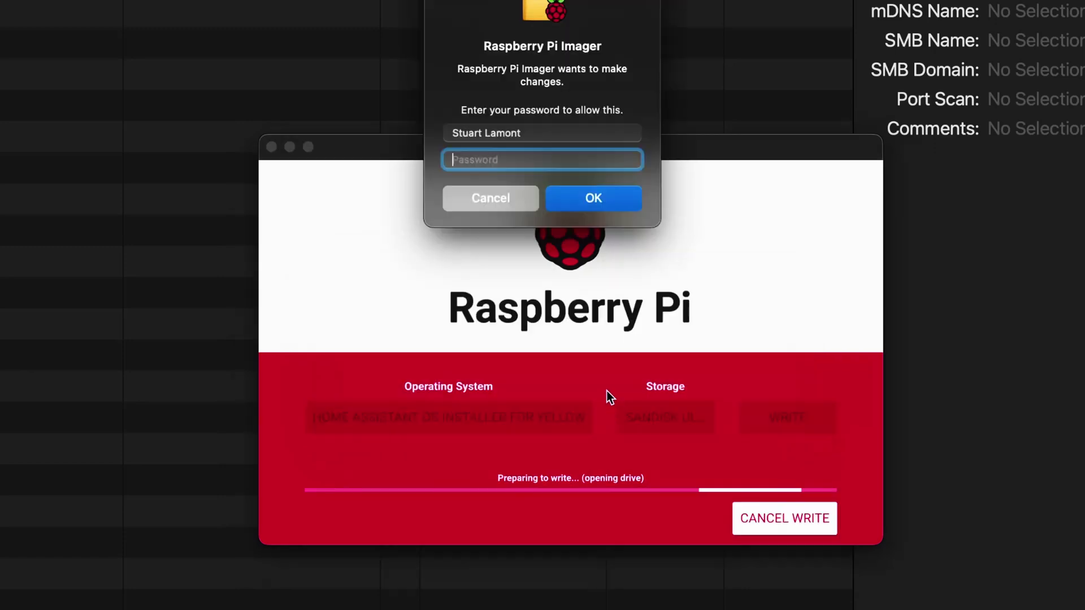
{"action": "type", "text": "••••••••••"}
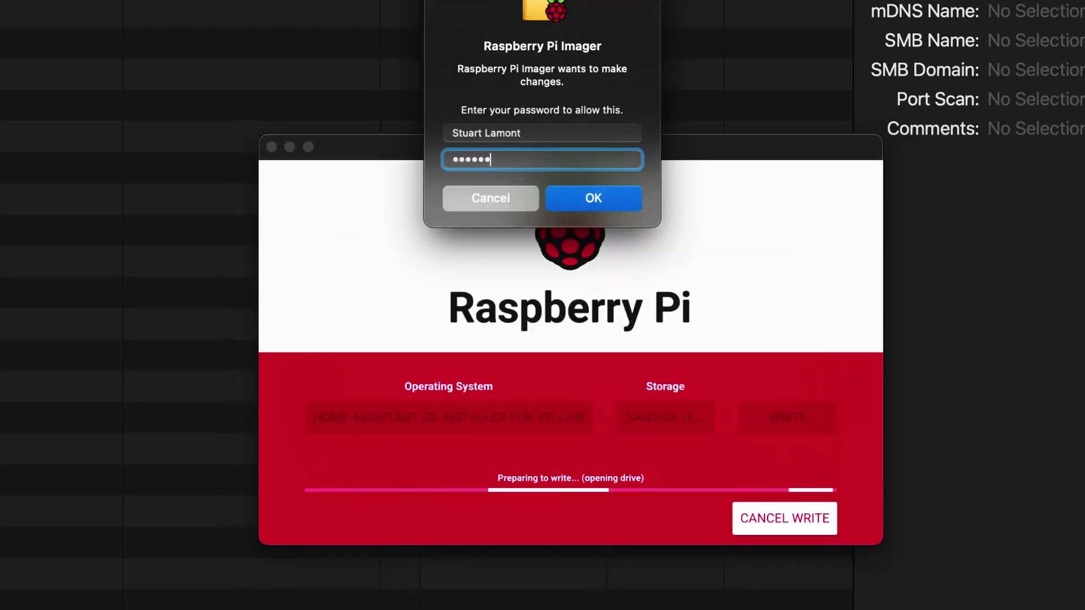
{"action": "key", "text": "Return"}
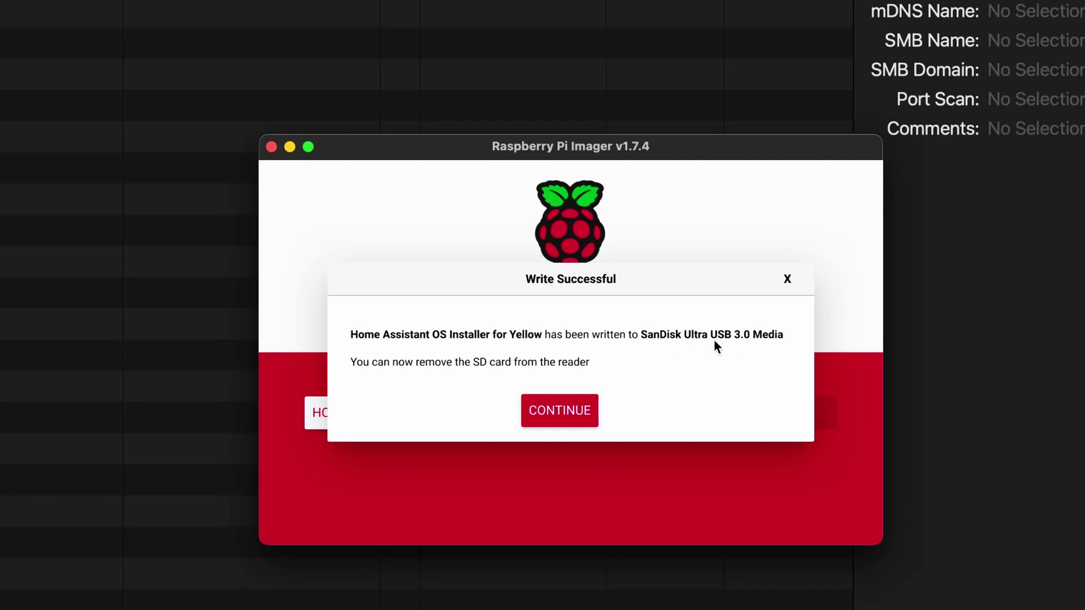
{"action": "left_click", "coordinate": [577, 412]}
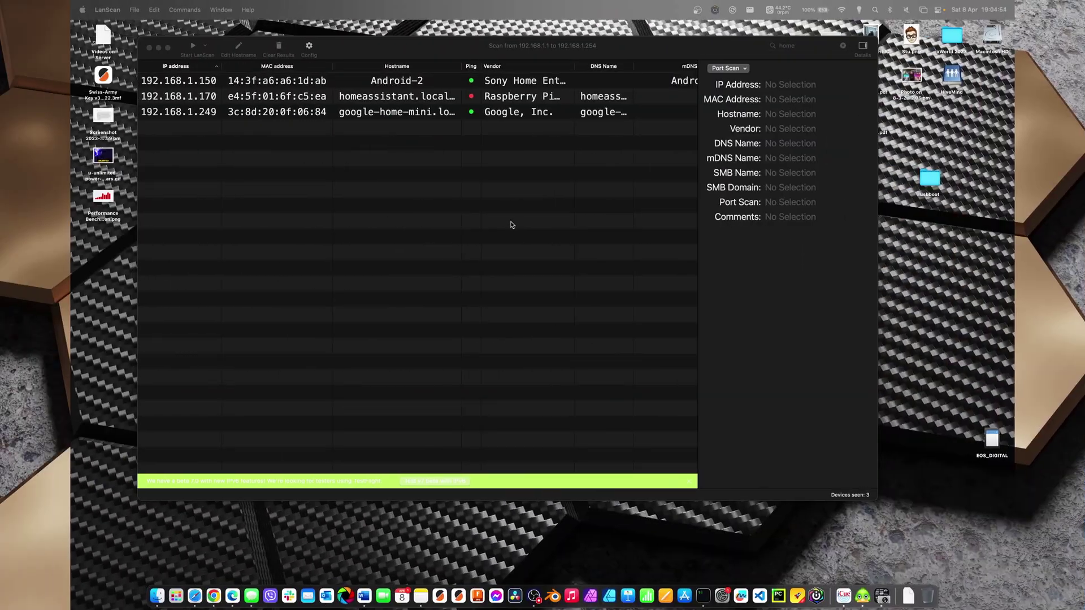
Rescan the network in LanScan until a fourth device appears at 192.168.1.73
{"action": "left_click", "coordinate": [487, 230]}
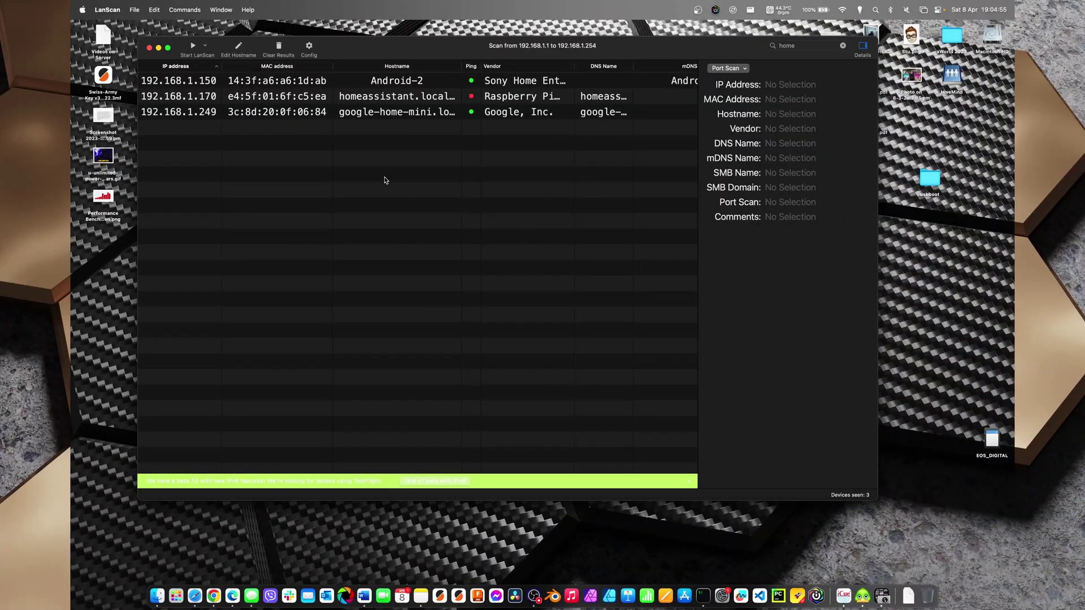
{"action": "left_click", "coordinate": [195, 52]}
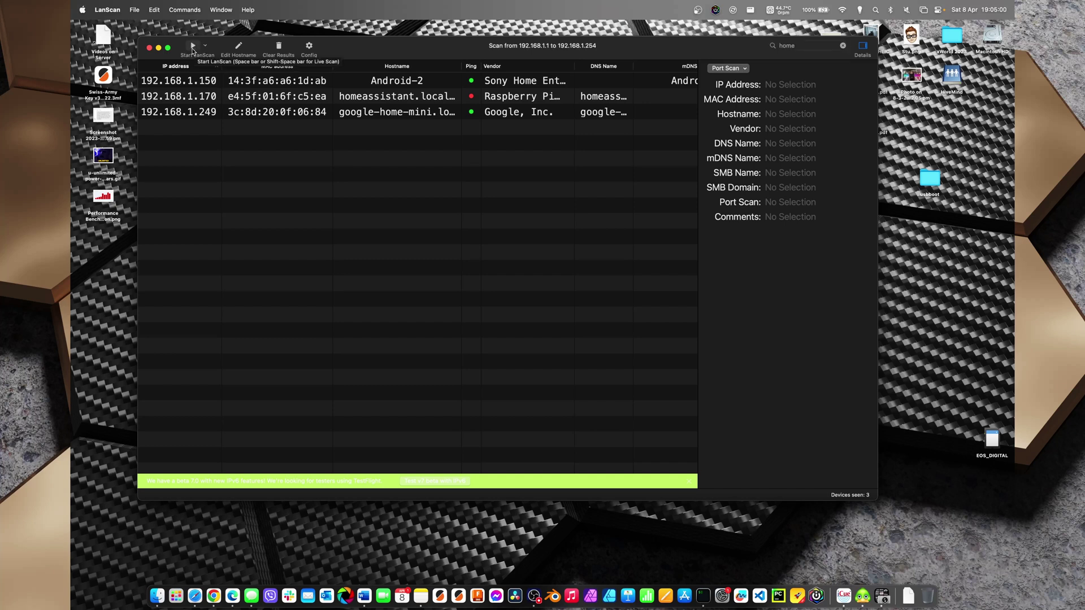
{"action": "left_click", "coordinate": [194, 48]}
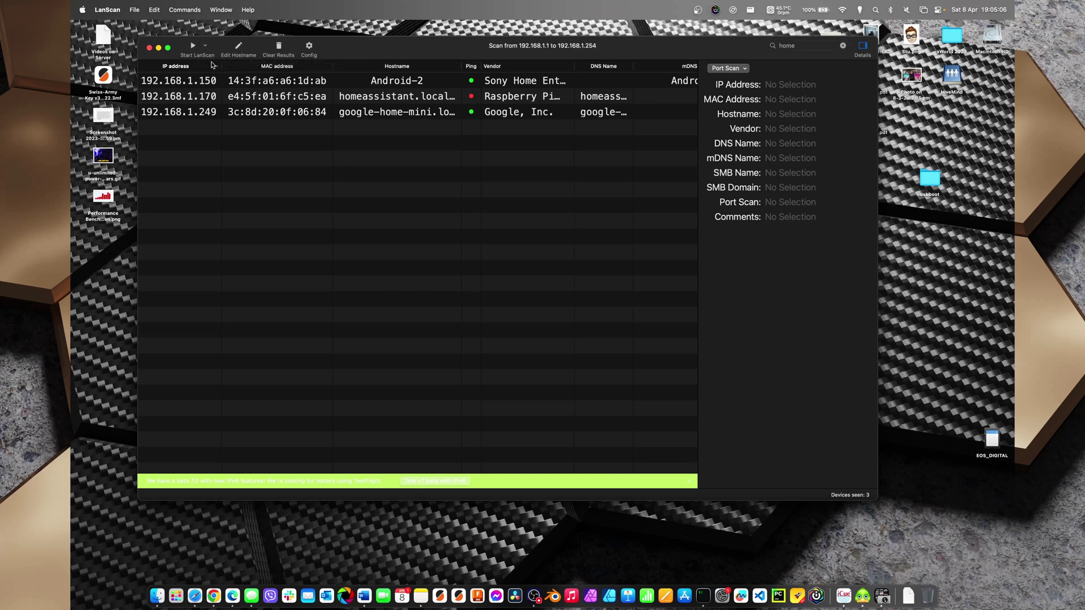
{"action": "left_click", "coordinate": [192, 49]}
{"action": "left_click", "coordinate": [193, 49]}
{"action": "left_click", "coordinate": [194, 47]}
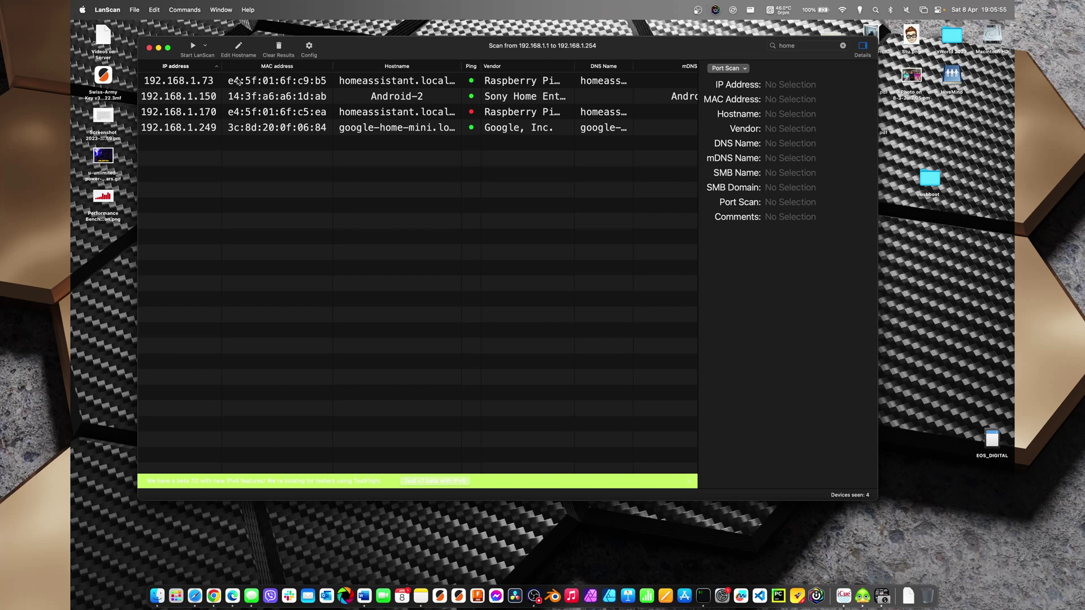
Select the 192.168.1.73 device to view its details and copy its IP address
{"action": "left_click", "coordinate": [201, 79]}
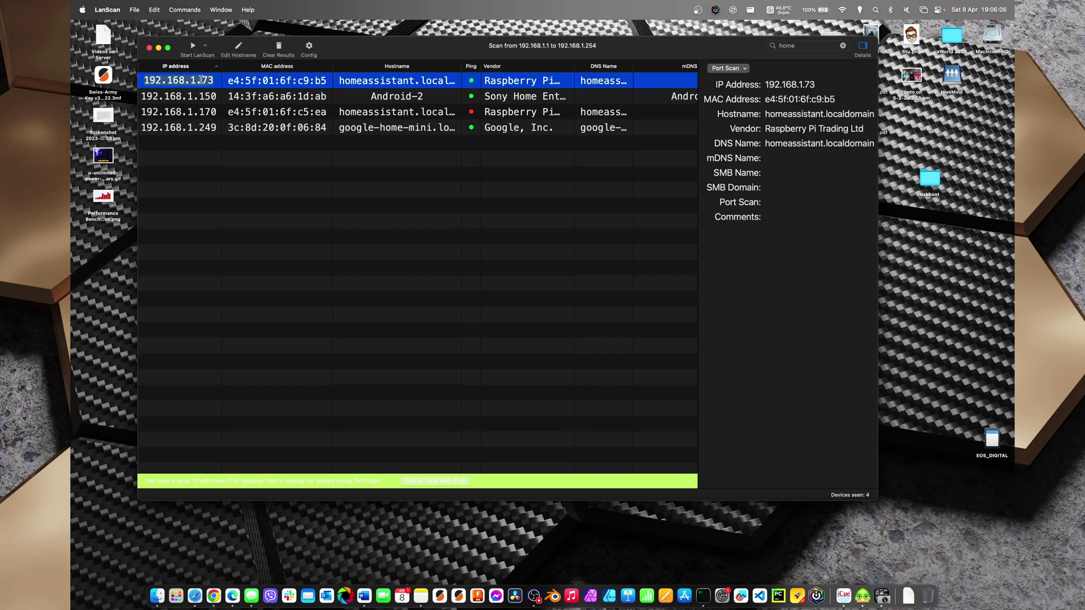
{"action": "right_click", "coordinate": [198, 81]}
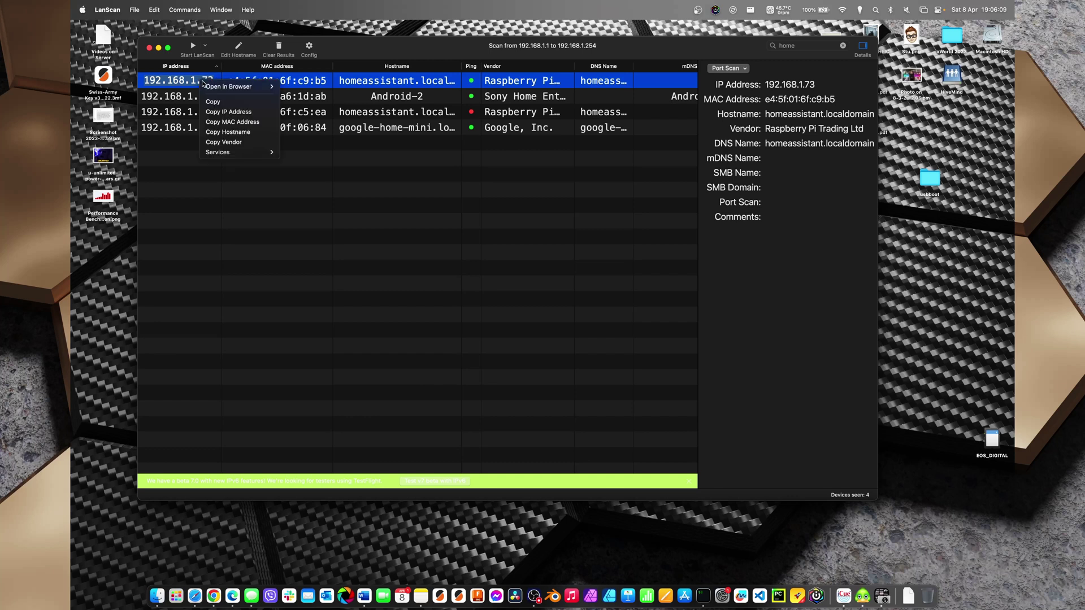
{"action": "left_click", "coordinate": [223, 114]}
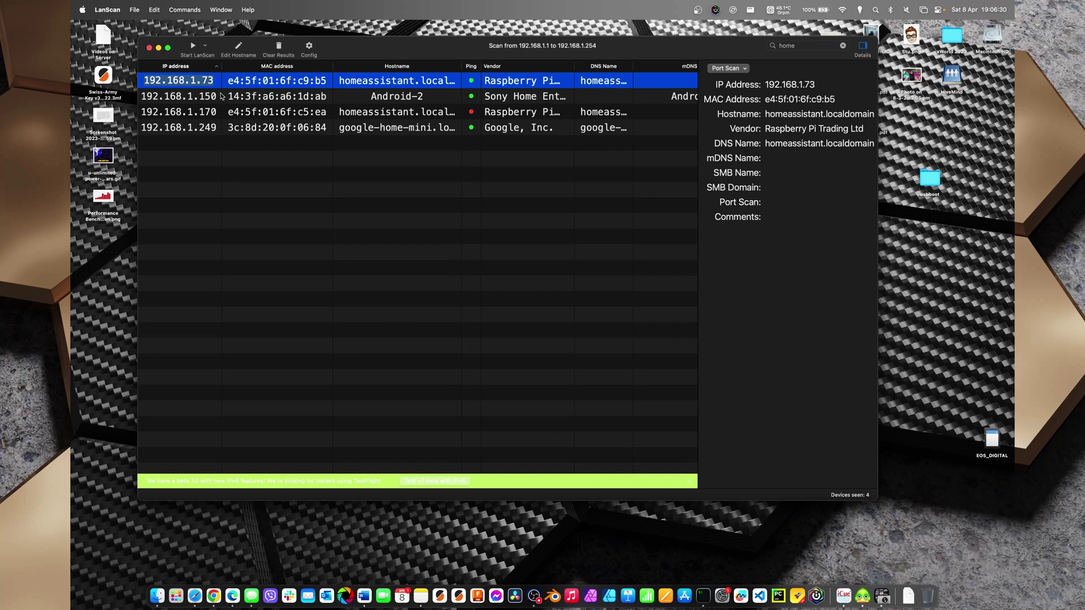
{"action": "right_click", "coordinate": [209, 84]}
{"action": "left_click", "coordinate": [237, 115]}
Browse to 192.168.1.73:8123 in Edge to reach Home Assistant's setup screen
{"action": "left_click", "coordinate": [234, 588]}
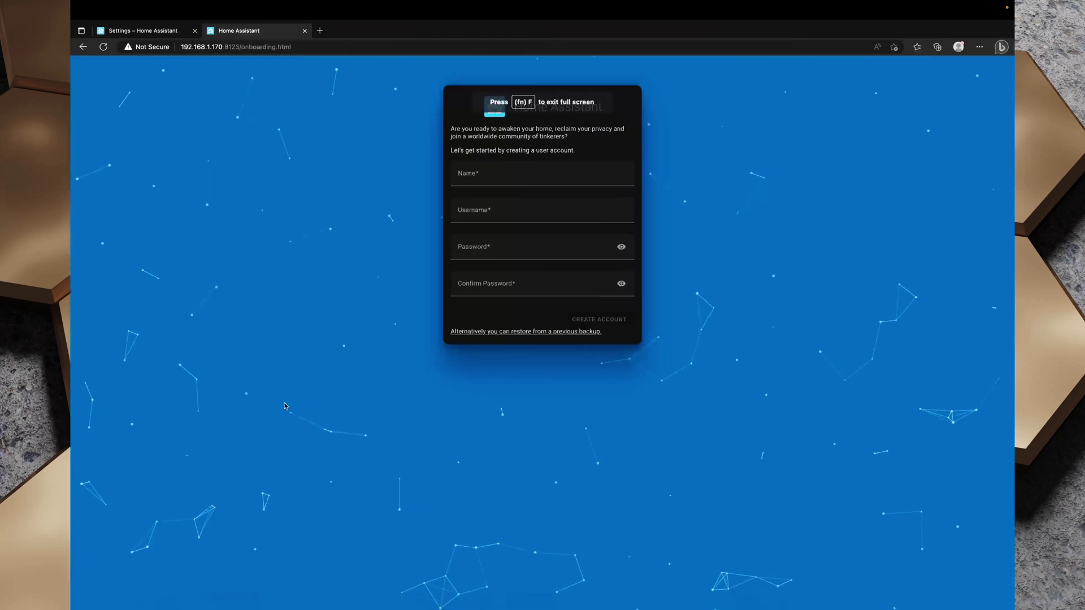
{"action": "left_click", "coordinate": [313, 48]}
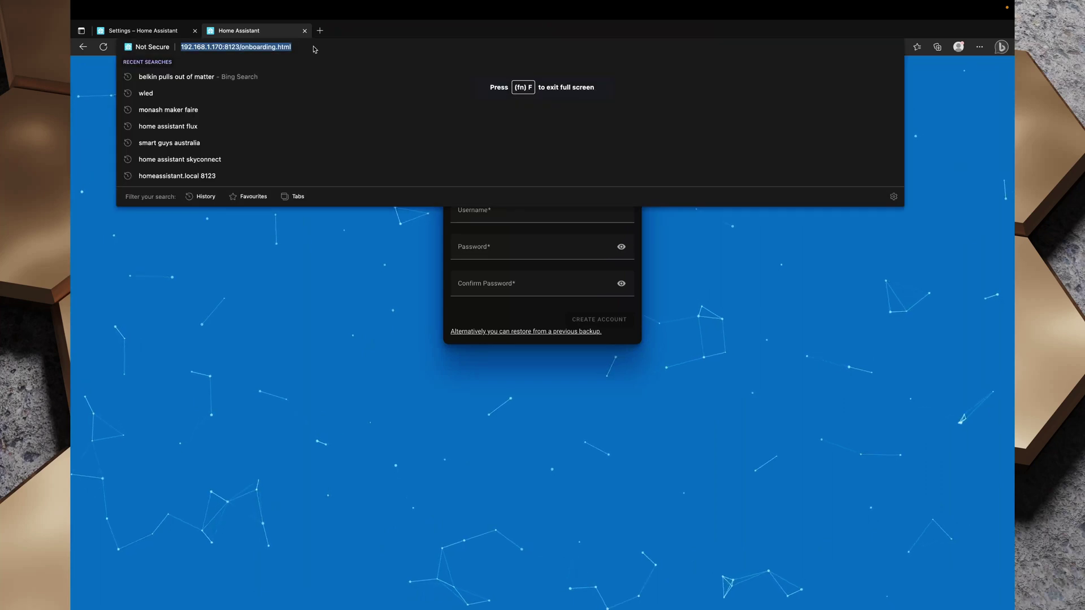
{"action": "type", "text": "192.168.1"}
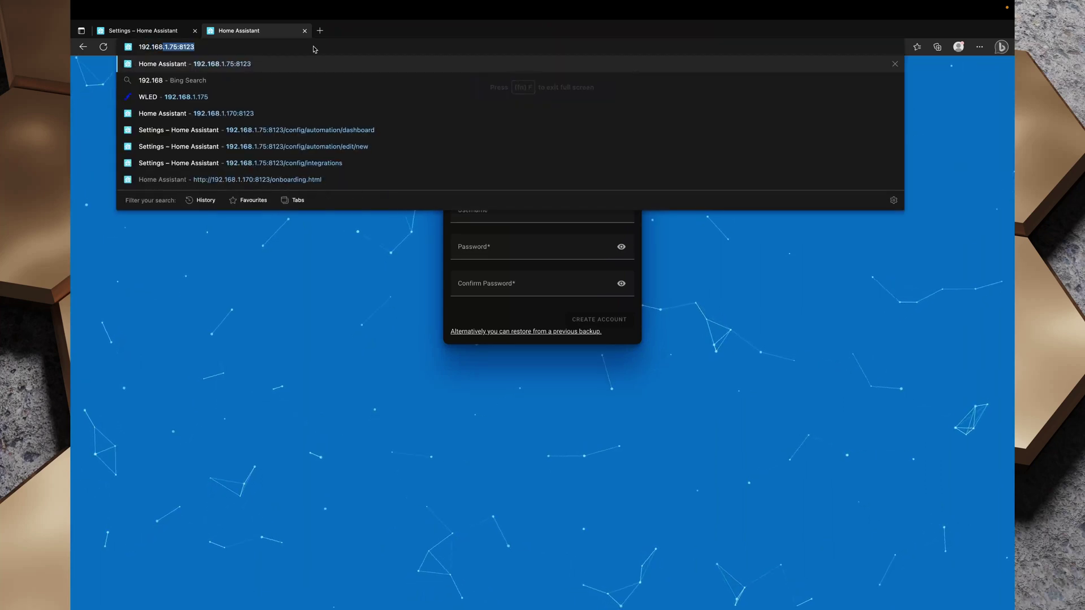
{"action": "type", "text": ".73"}
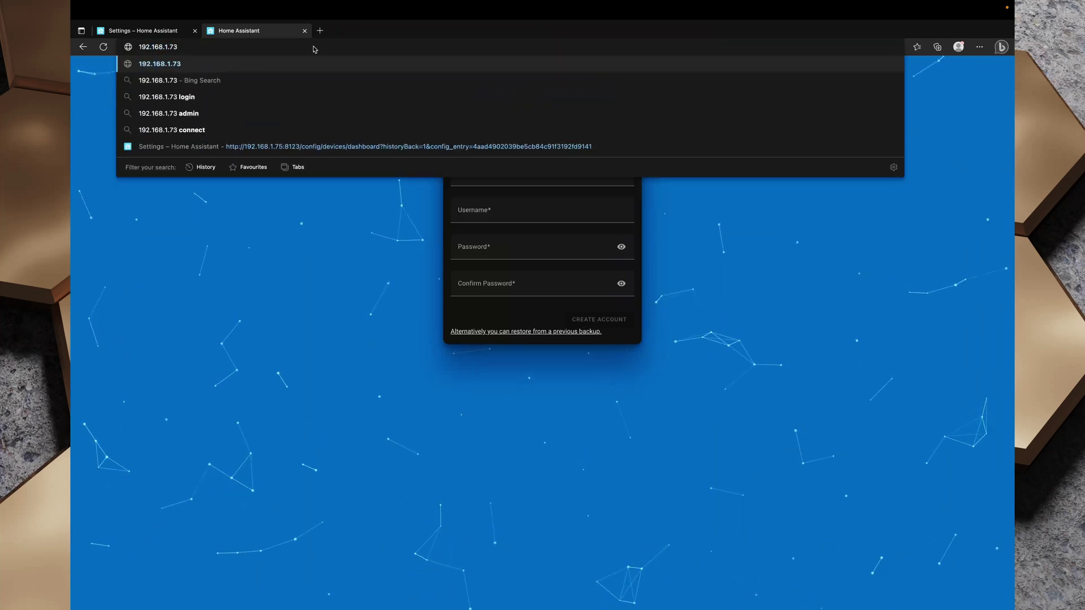
{"action": "type", "text": ":"}
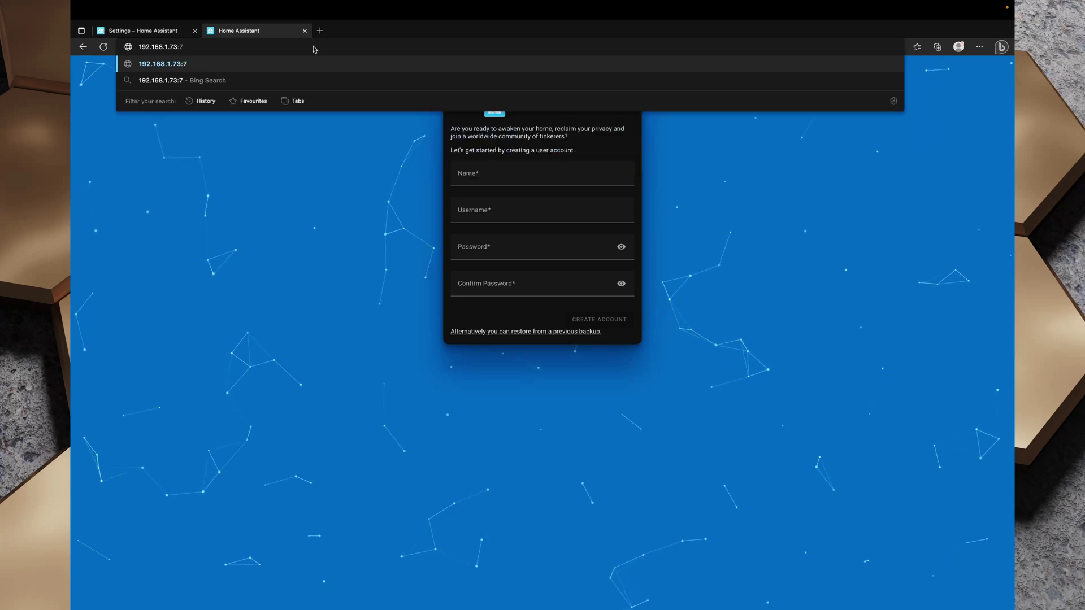
{"action": "type", "text": "8123"}
{"action": "key", "text": "Return"}
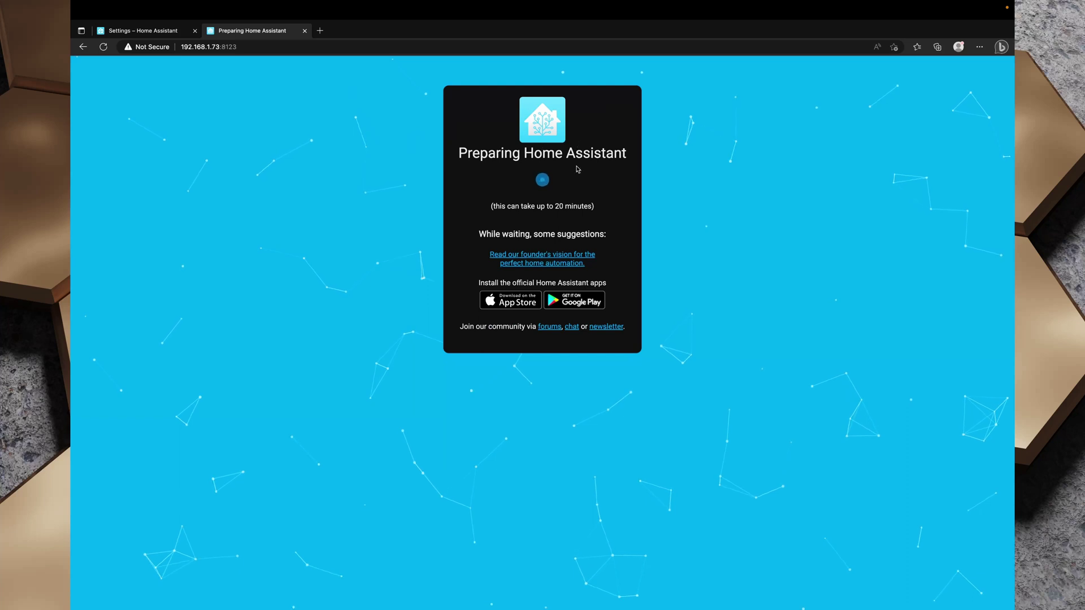